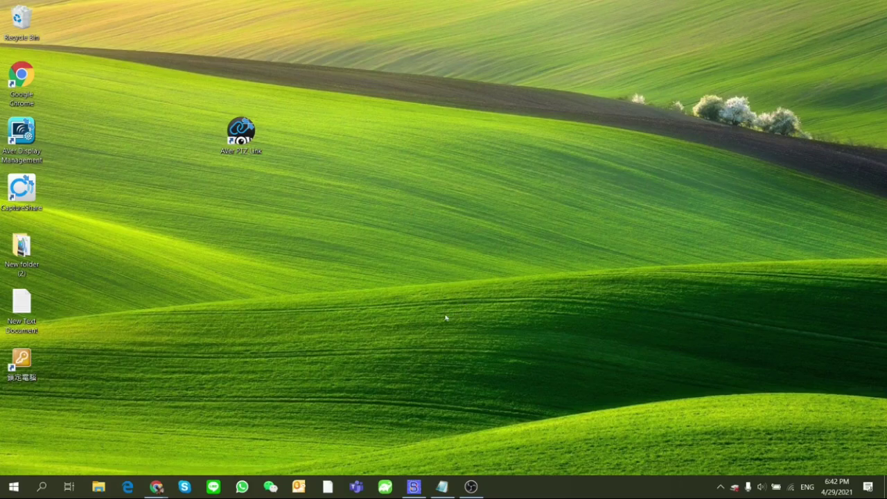
Bring the AVer download page forward and launch the AVer PTZ Link application
mouse_move(157, 487)
left_click(183, 464)
double_click(248, 130)
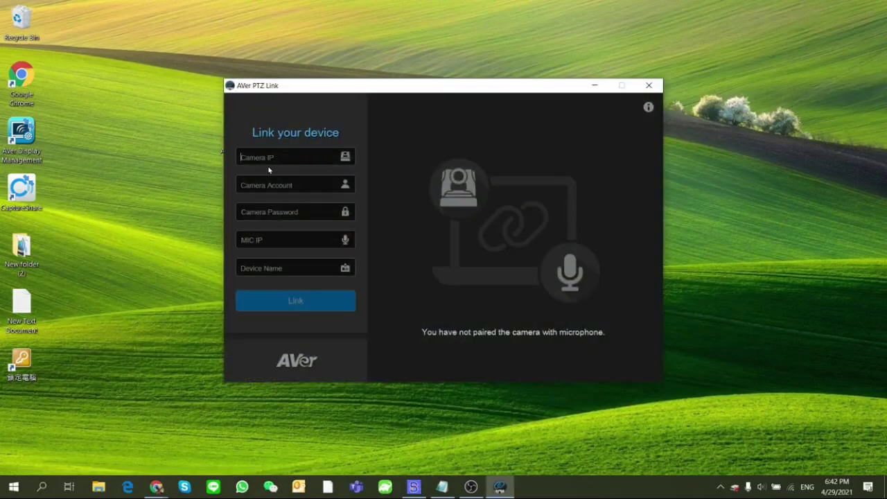
Enter camera IP 192.168.0.11, the camera account and password, MIC IP 192.168.0.117, and device name Room1
type("192.168.0.11")
left_click(268, 181)
type("admin")
key("Tab")
type("admin")
key("Tab")
type("192.1")
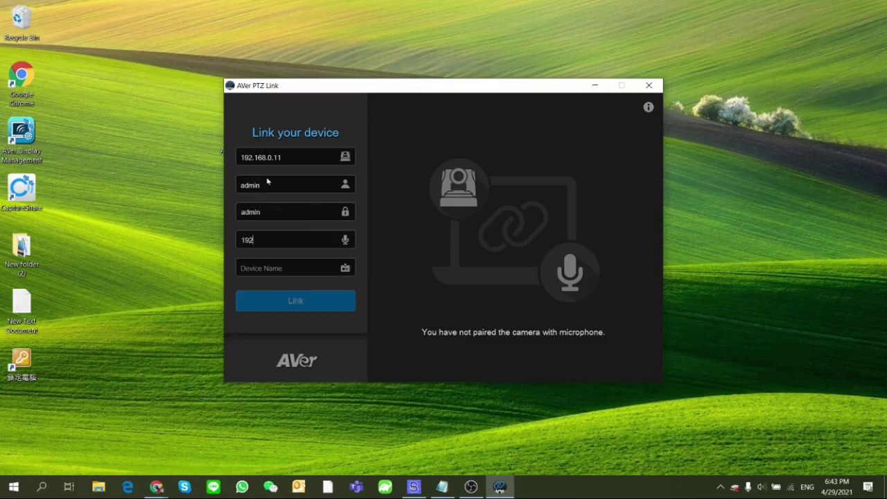
type("68.0.117")
key("Tab")
type("Room")
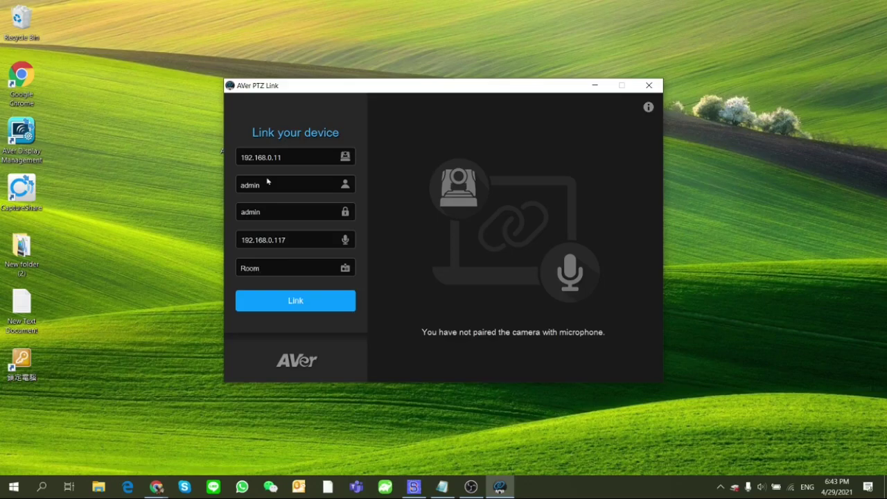
type("1")
Link Room1, dismiss the successful pairing message, and check which devices belong to Room1
left_click(295, 300)
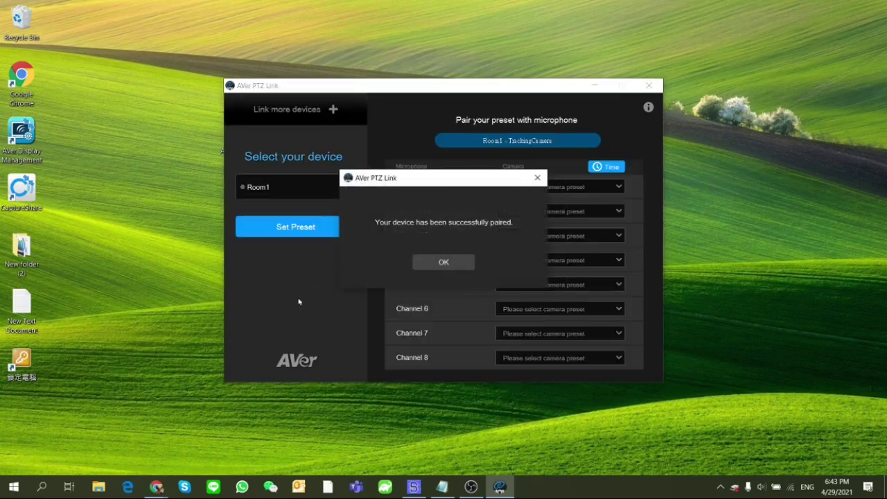
left_click(427, 267)
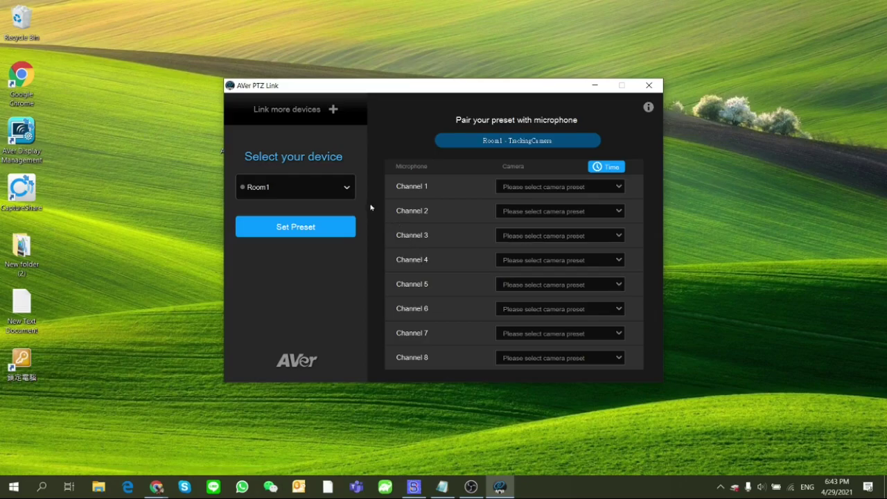
left_click(347, 189)
Sign in to the camera web page at 192.168.0.11 with the camera password
left_click(320, 228)
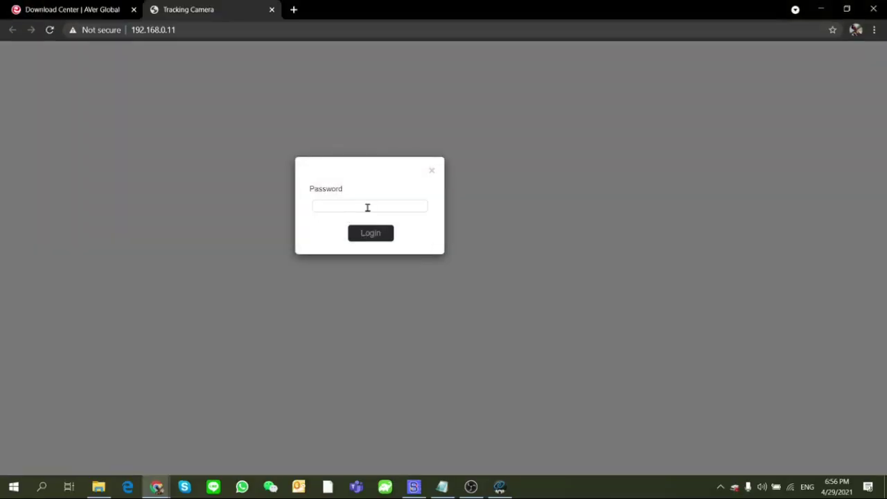
left_click(366, 205)
type("•••••")
key("Return")
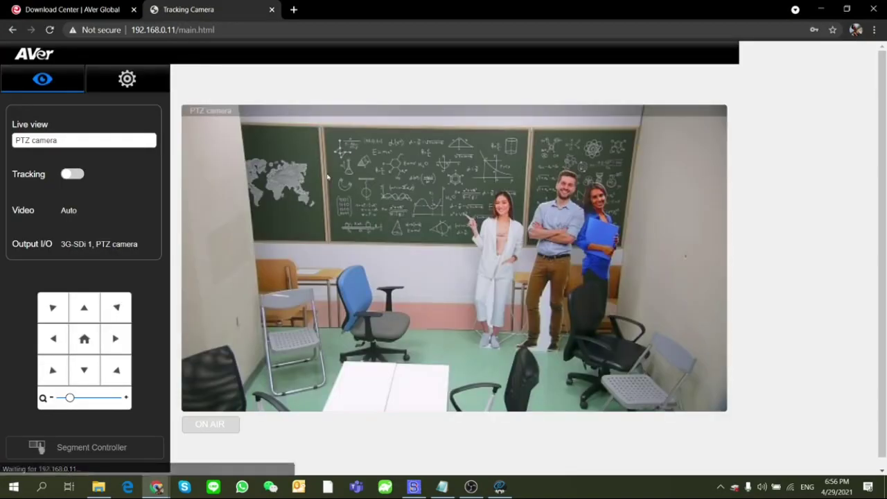
Open the camera's Preset setting page from the settings menu, then return to AVer PTZ Link
left_click(127, 78)
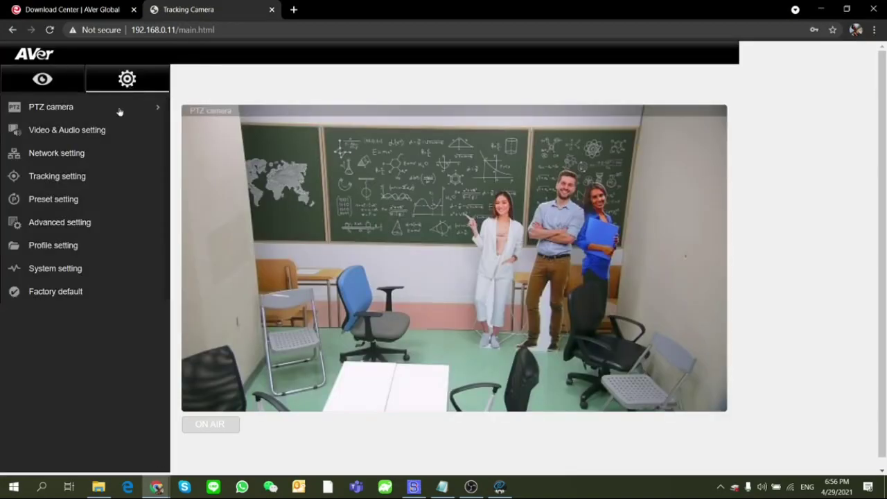
left_click(64, 201)
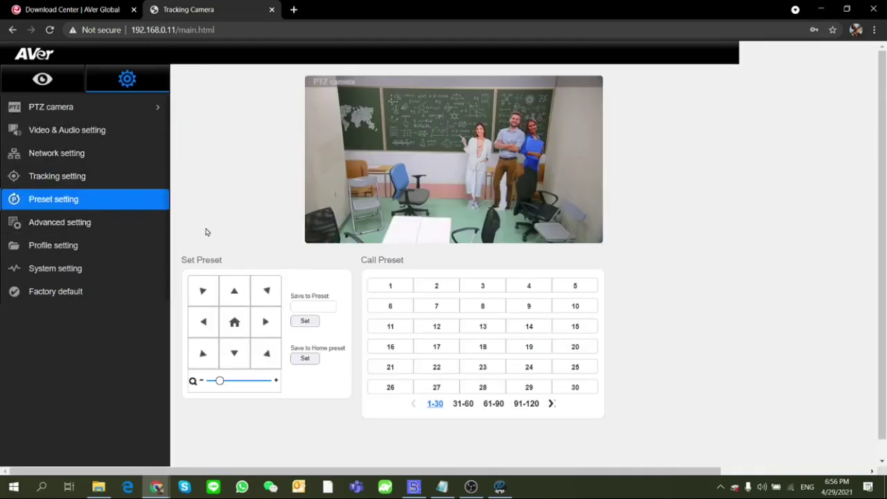
key("alt+Tab")
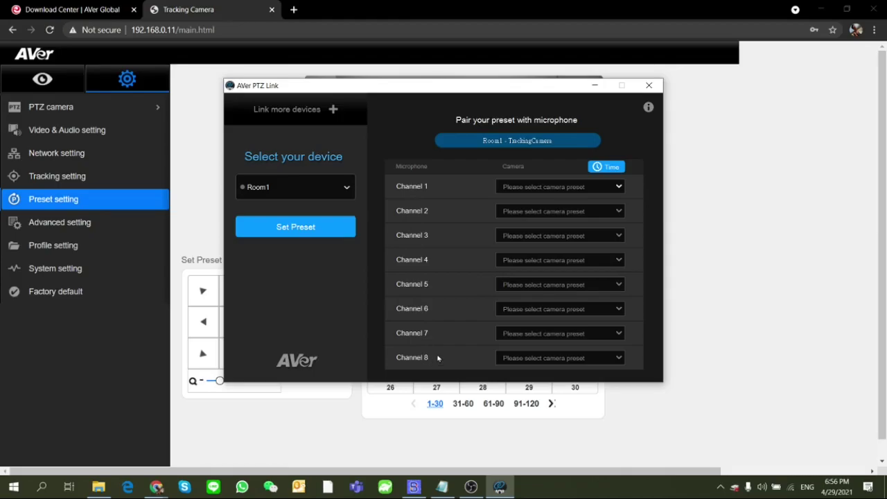
Choose Preset 1 in the Channel 1 dropdown and Preset 2 in the Channel 2 dropdown
left_click(609, 188)
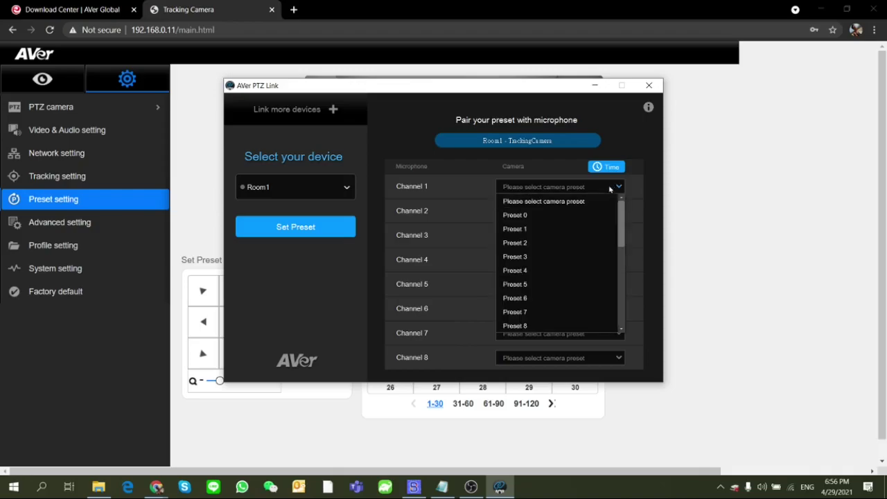
left_click(571, 229)
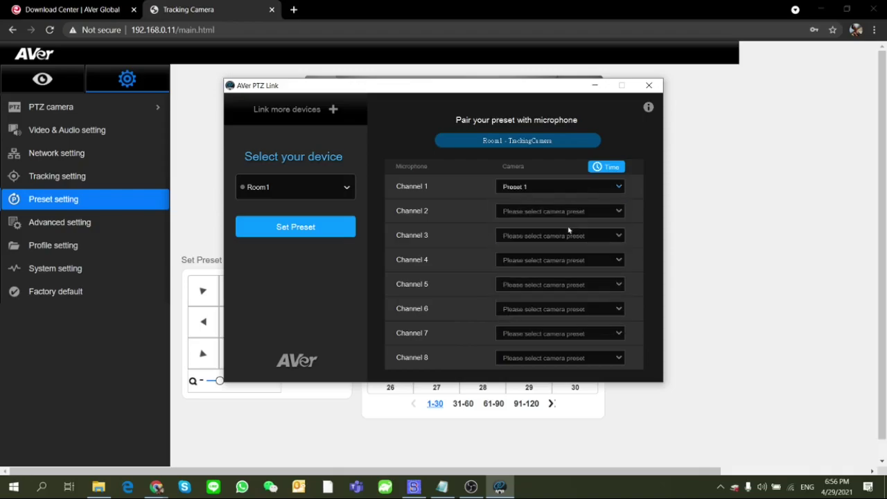
left_click(609, 212)
left_click(551, 264)
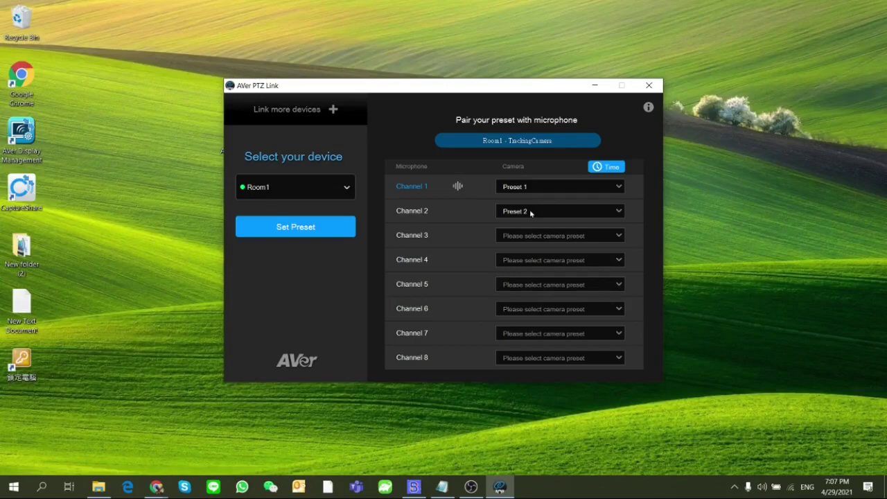
left_click(607, 170)
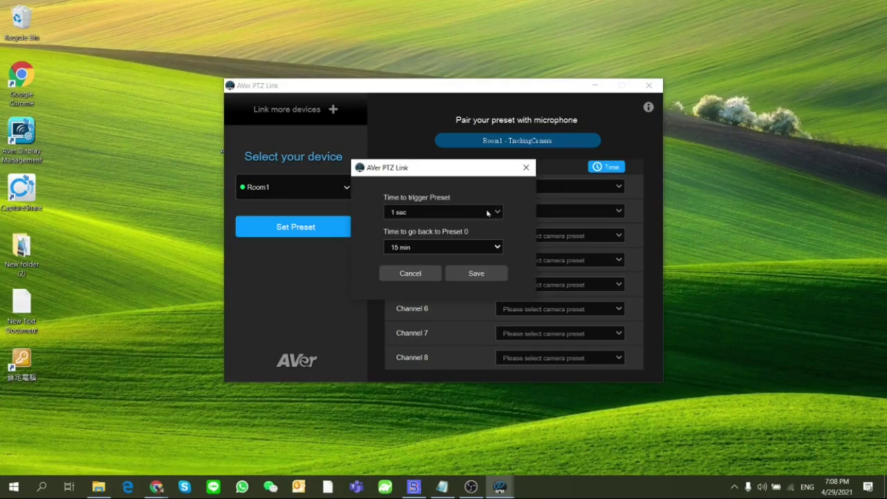
left_click(497, 212)
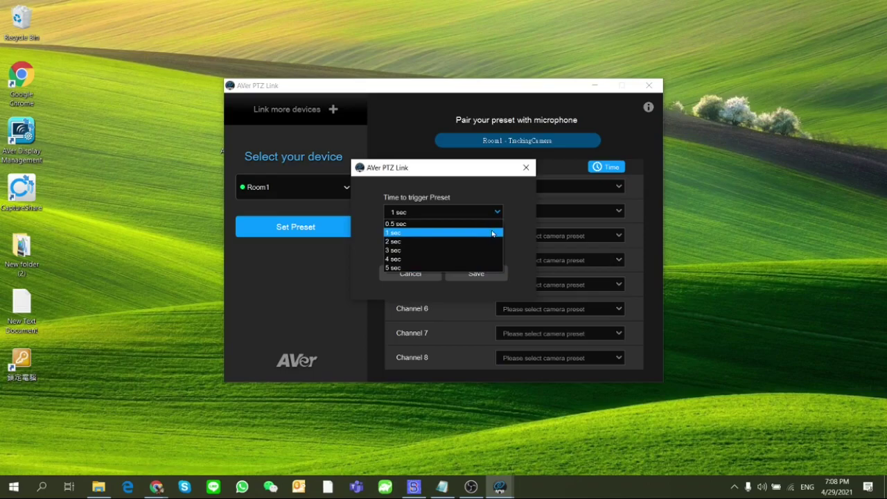
left_click(518, 229)
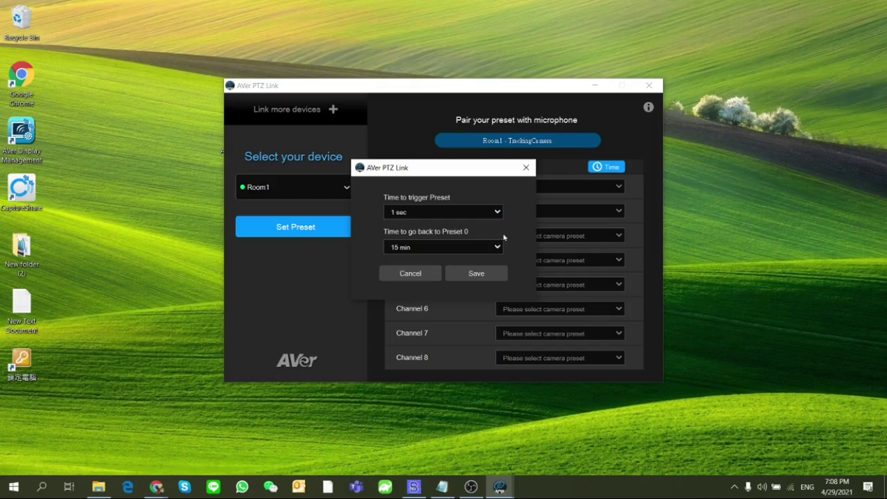
left_click(497, 247)
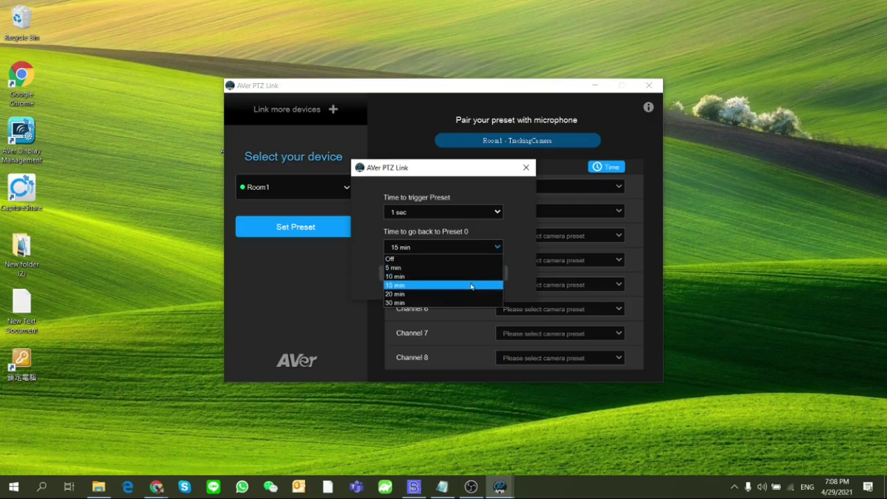
left_click(518, 256)
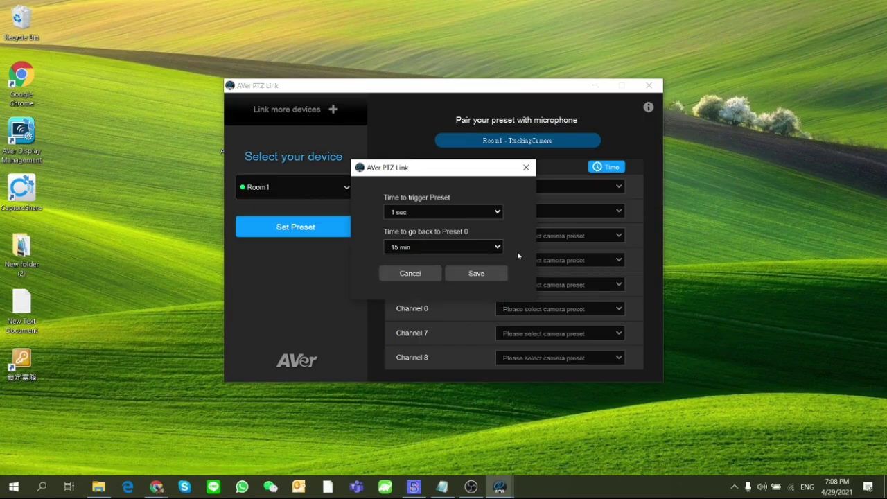
left_click(431, 279)
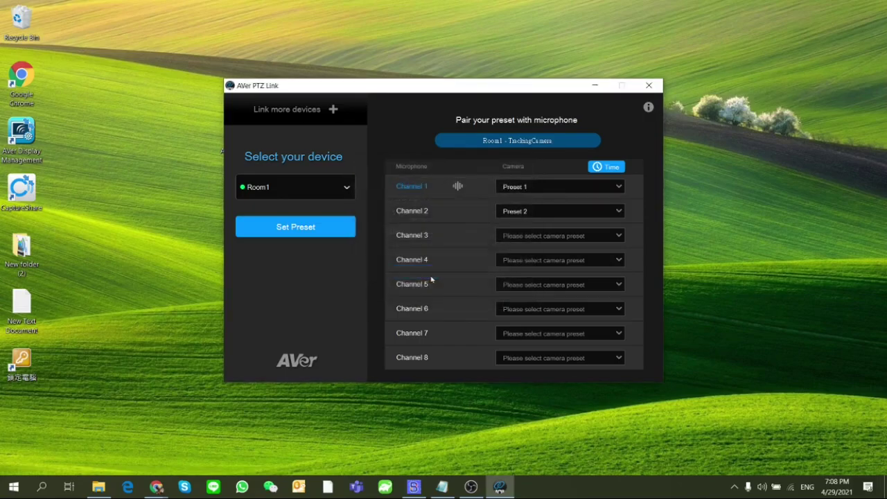
left_click(347, 189)
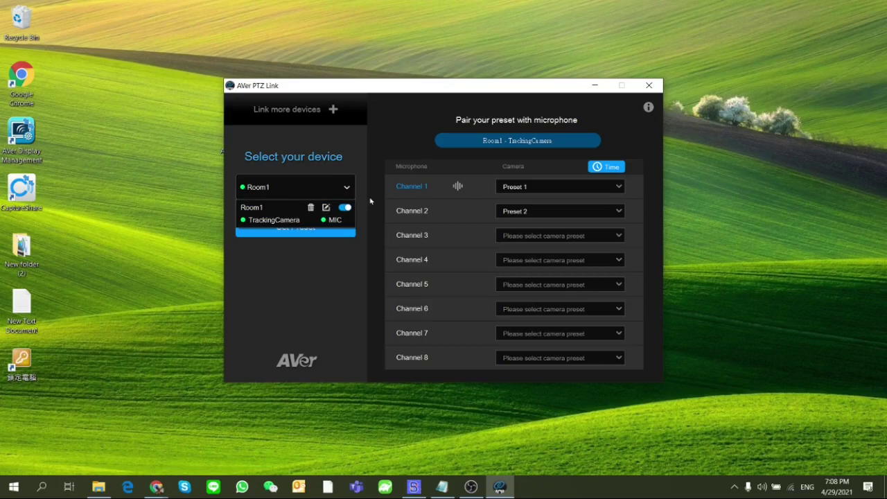
left_click(370, 201)
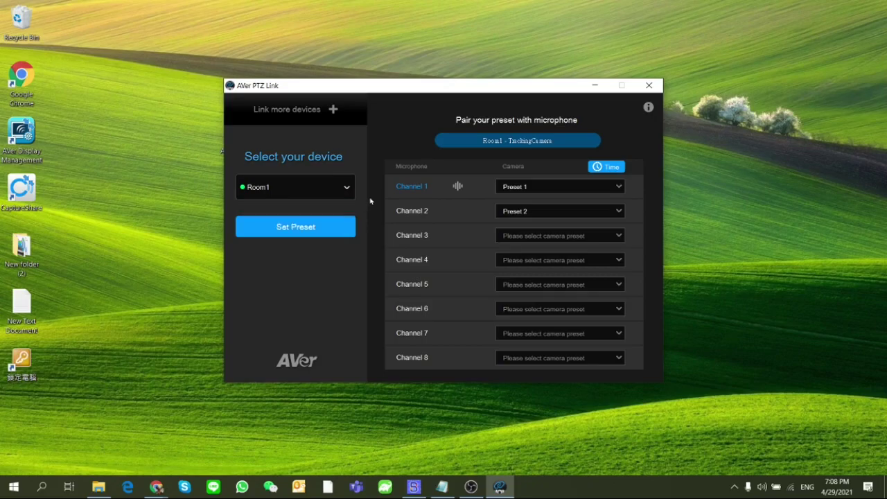
left_click(594, 86)
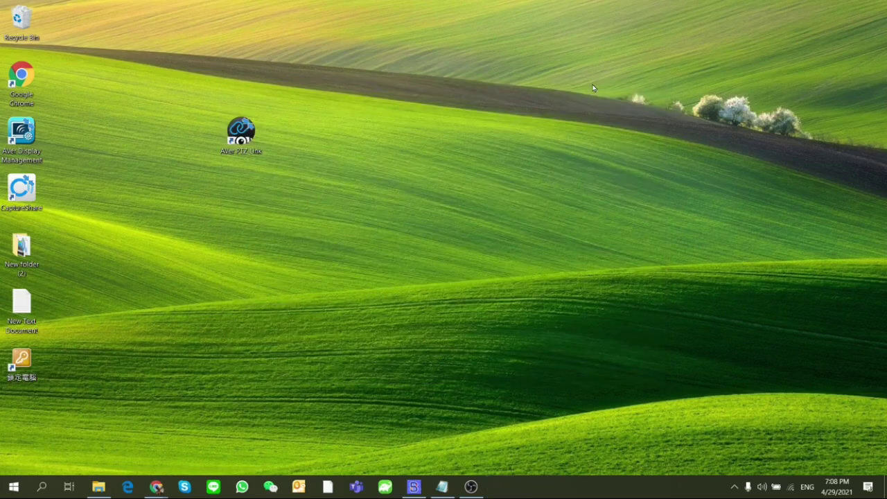
left_click(734, 488)
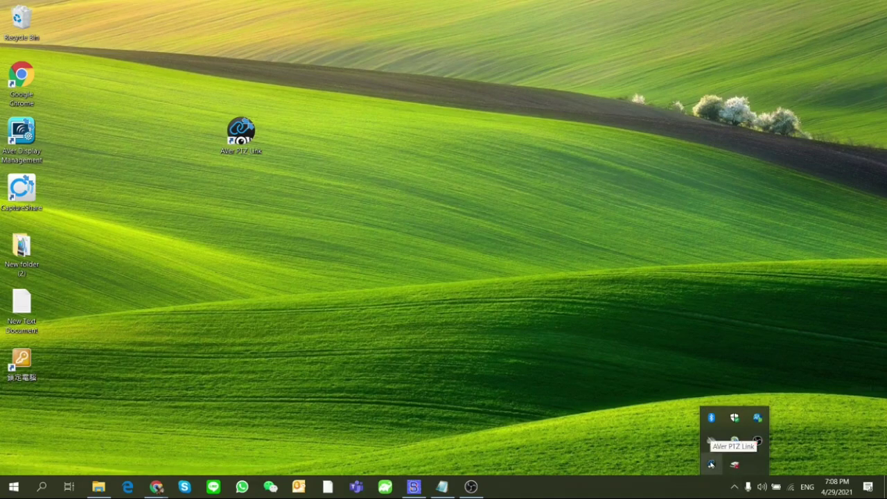
left_click(710, 463)
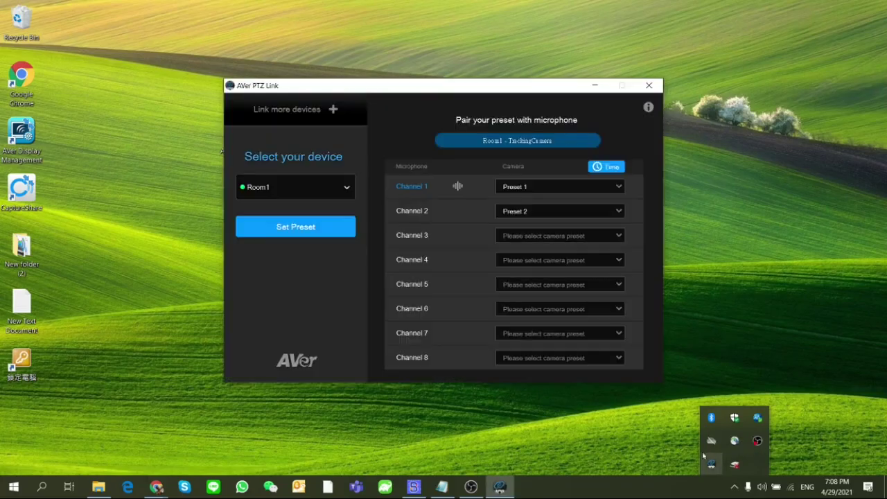